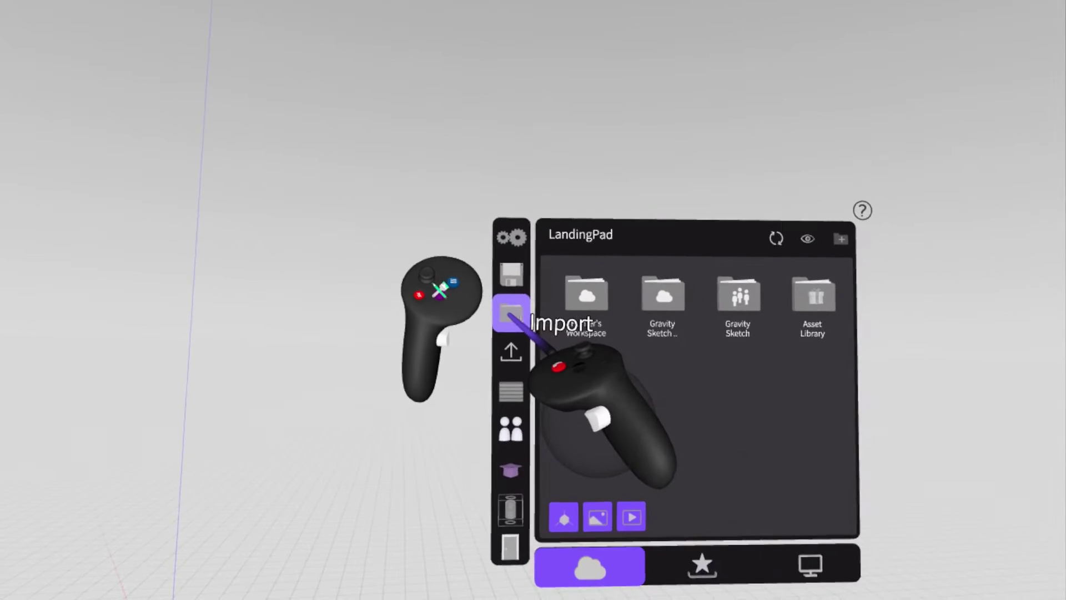
# Step: Import the truck model from Community Creations in the Asset Library's 3D Assets
pyautogui.click(813, 297)
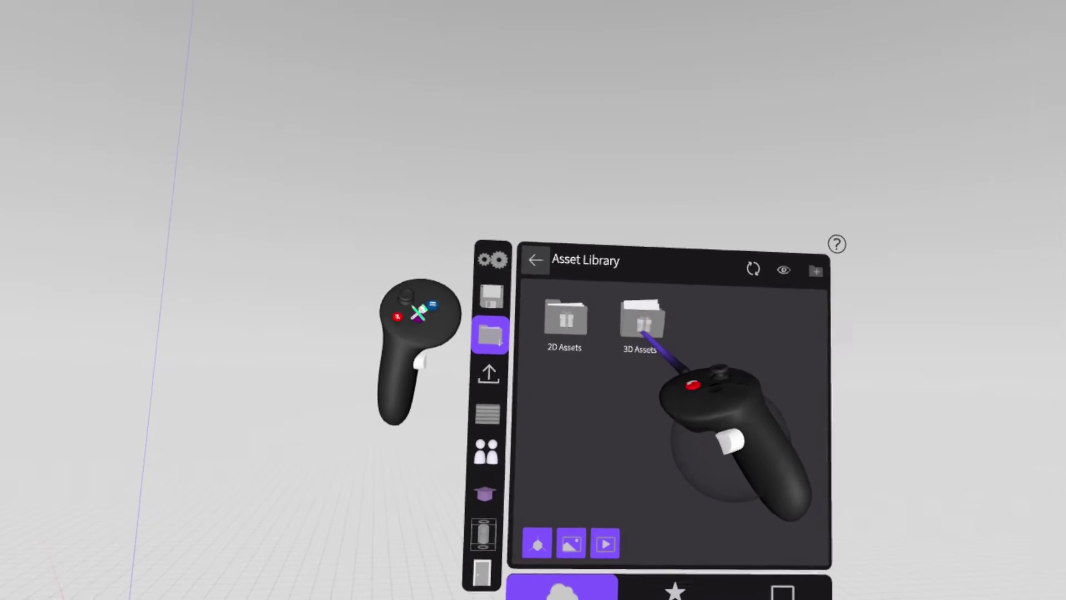
pyautogui.click(642, 324)
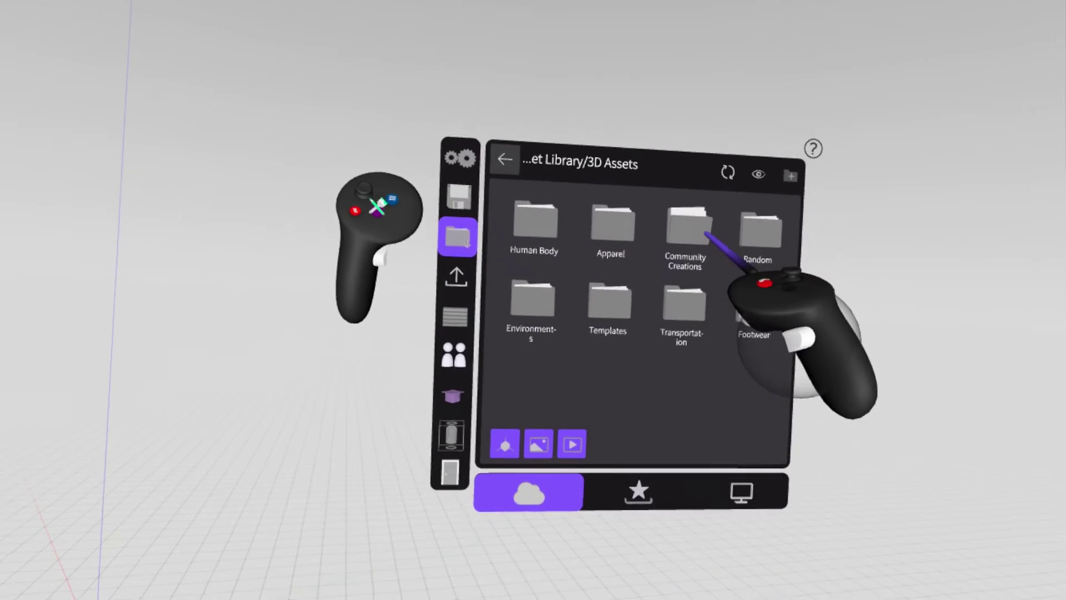
pyautogui.click(688, 228)
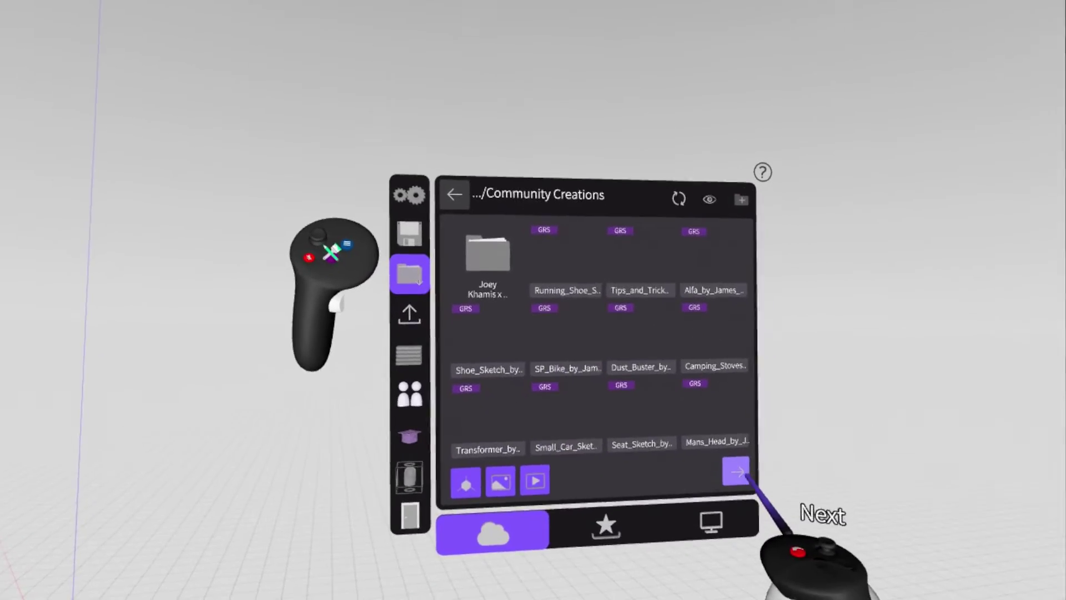
pyautogui.click(735, 471)
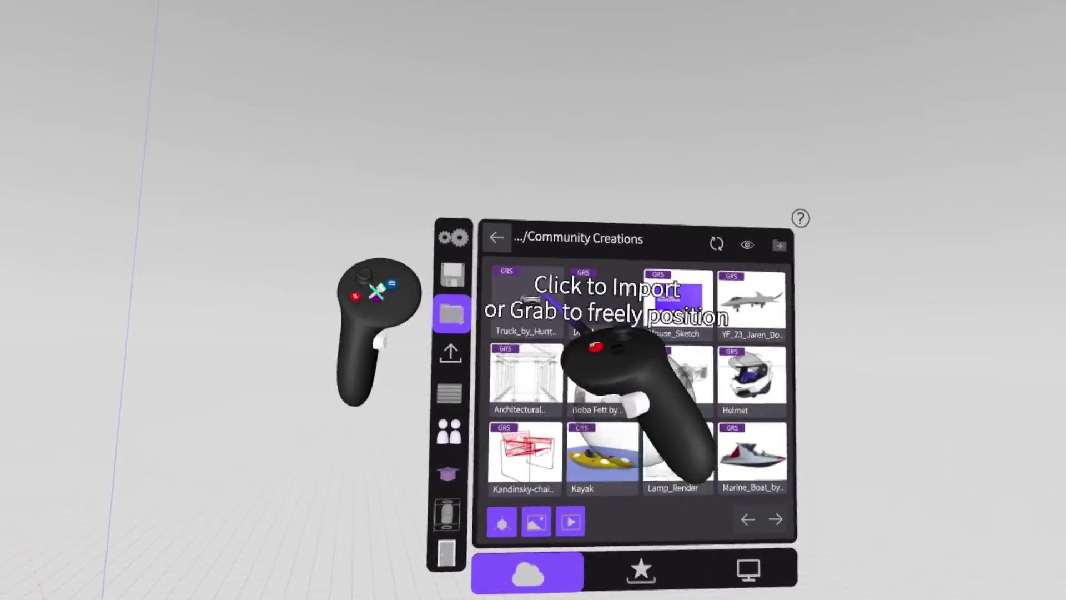
pyautogui.click(526, 302)
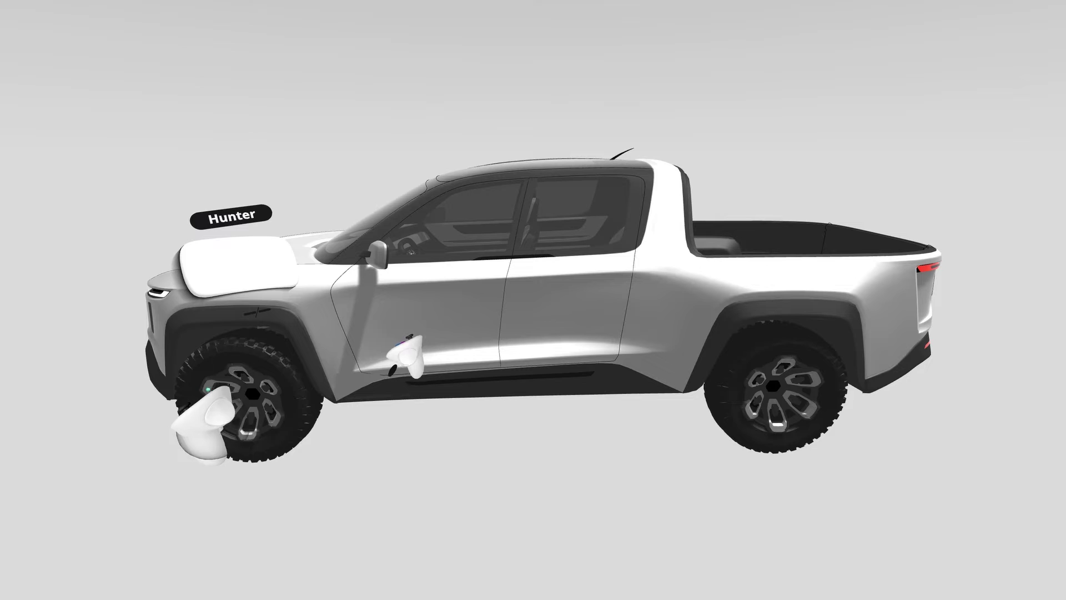
# Step: Inspect the truck's Exterior Surfaced and Interior Surfaced layers in turn by switching their visibility, and hide both
pyautogui.moveTo(233, 261); pyautogui.dragTo(128, 261)
pyautogui.click(423, 300)
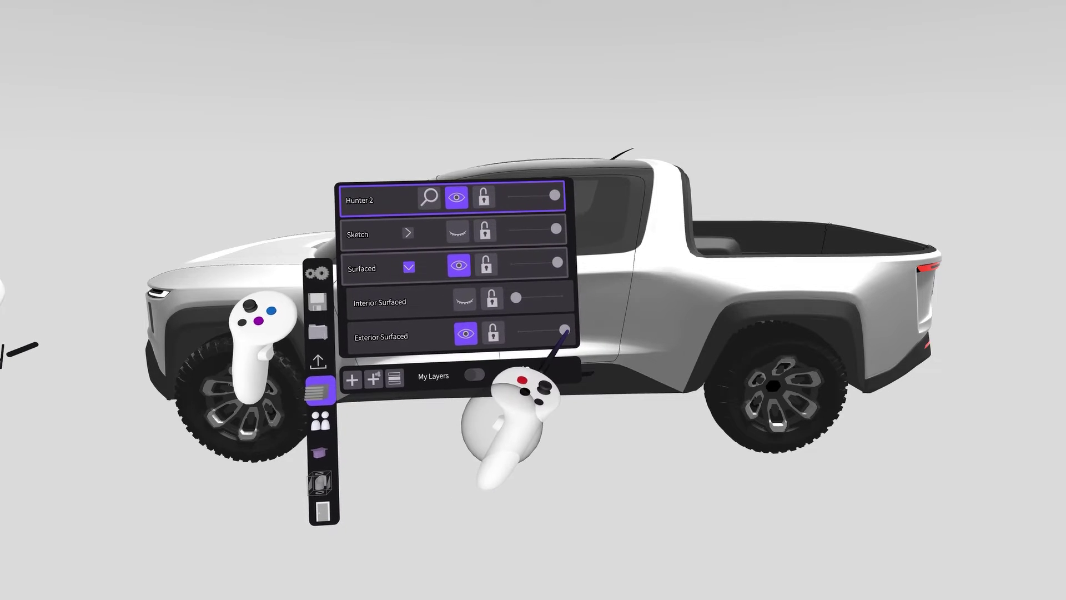
pyautogui.click(467, 335)
pyautogui.click(466, 332)
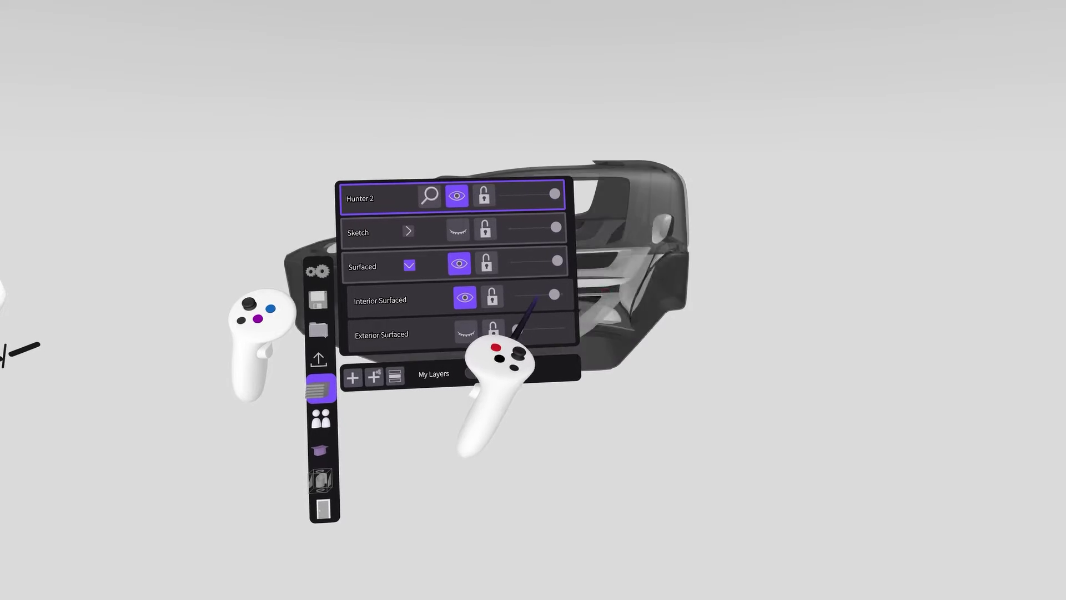
pyautogui.click(467, 332)
pyautogui.click(466, 332)
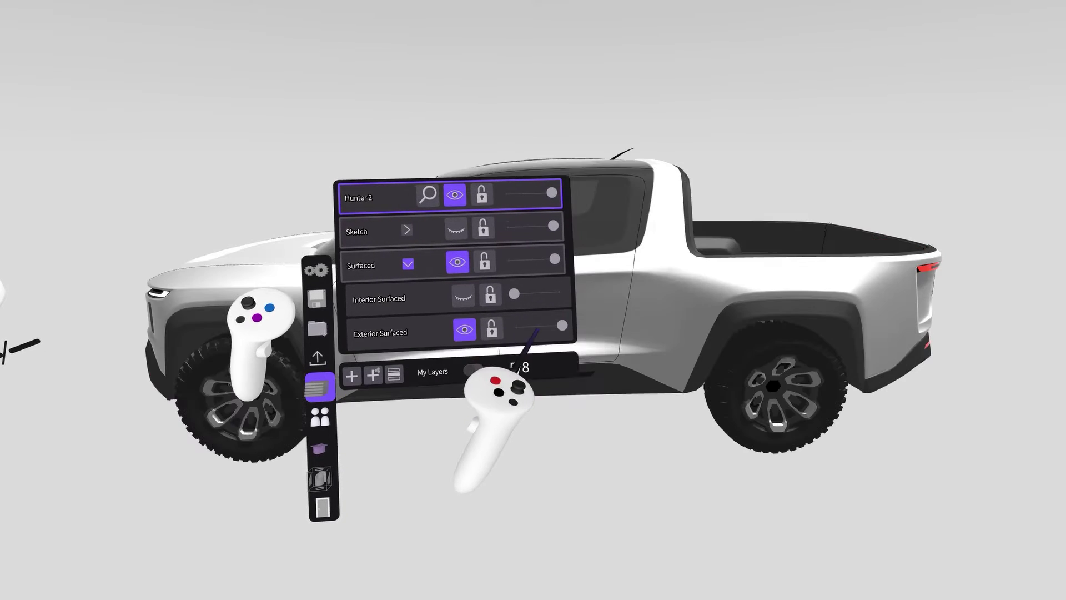
pyautogui.click(465, 331)
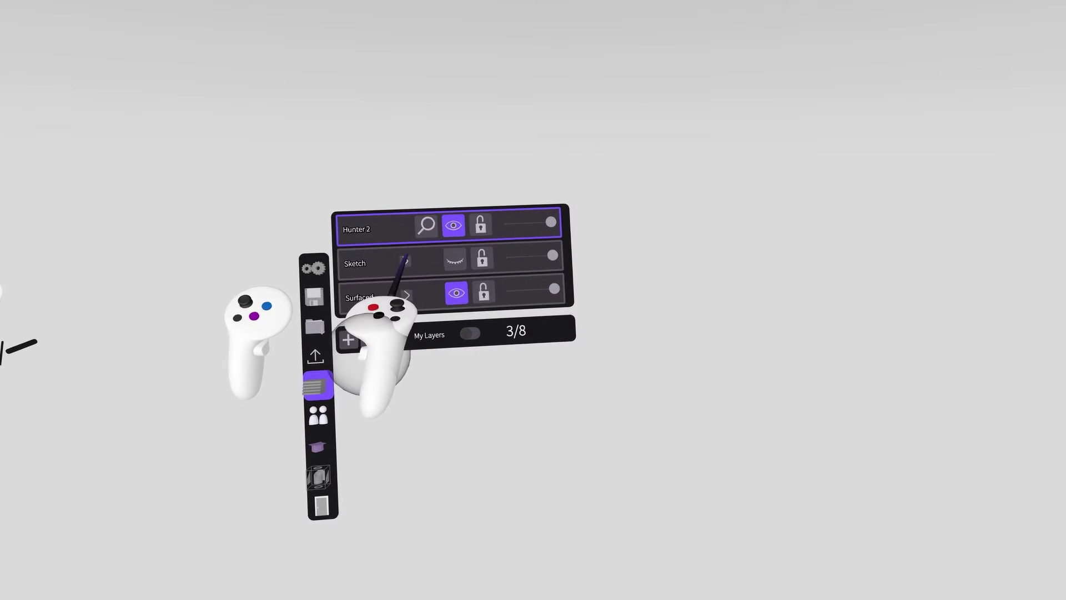
# Step: Show the Sketch layer group with its interior and exterior linework, and hide the group again after viewing it
pyautogui.click(453, 225)
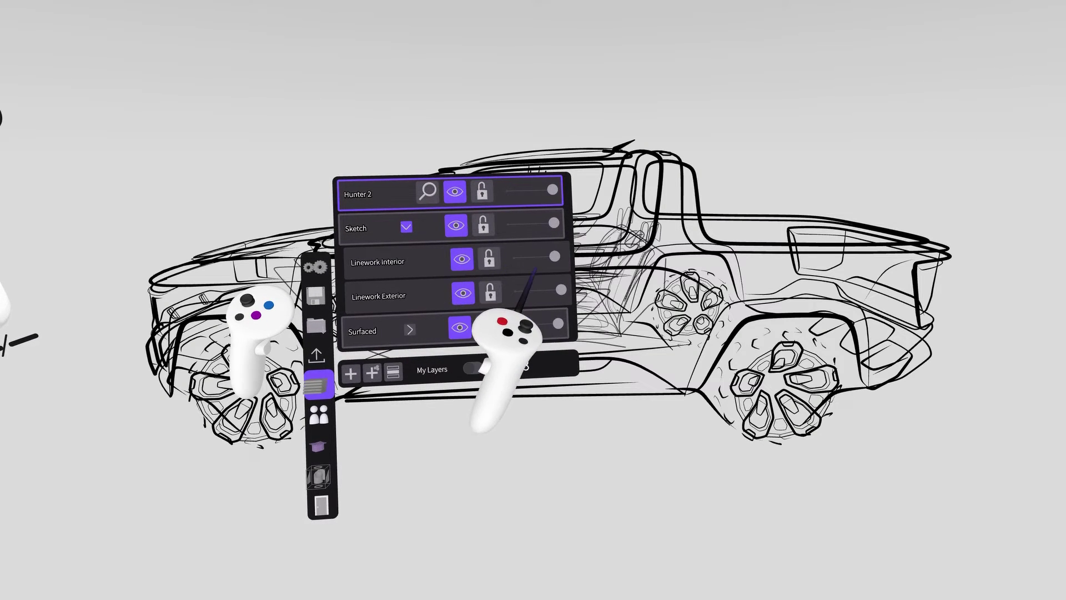
pyautogui.moveTo(549, 288)
pyautogui.mouseDown()
pyautogui.moveTo(439, 292)
pyautogui.moveTo(534, 281)
pyautogui.mouseUp()
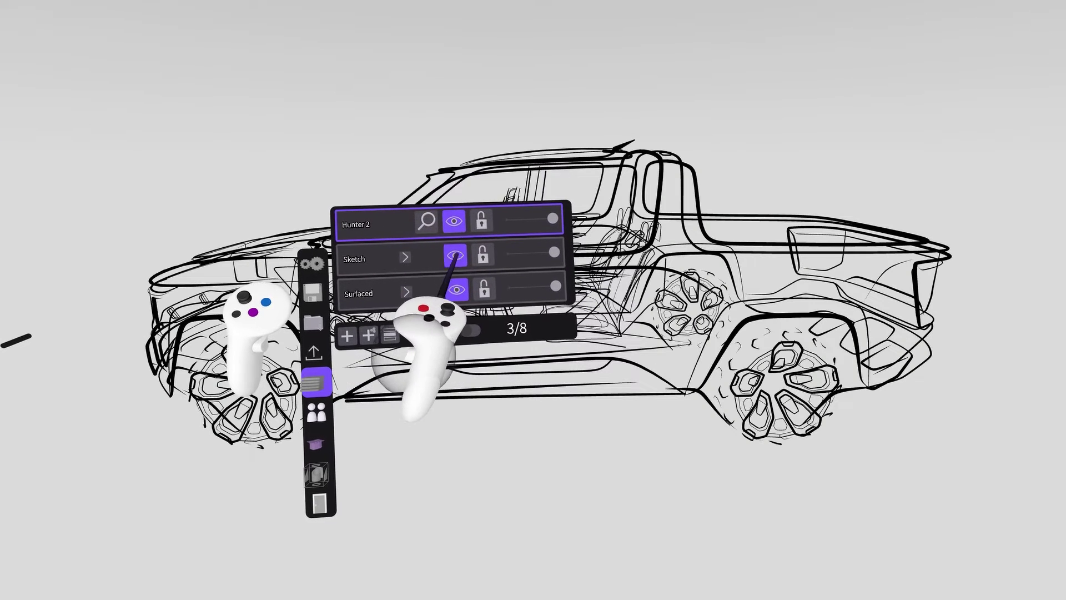
pyautogui.click(454, 255)
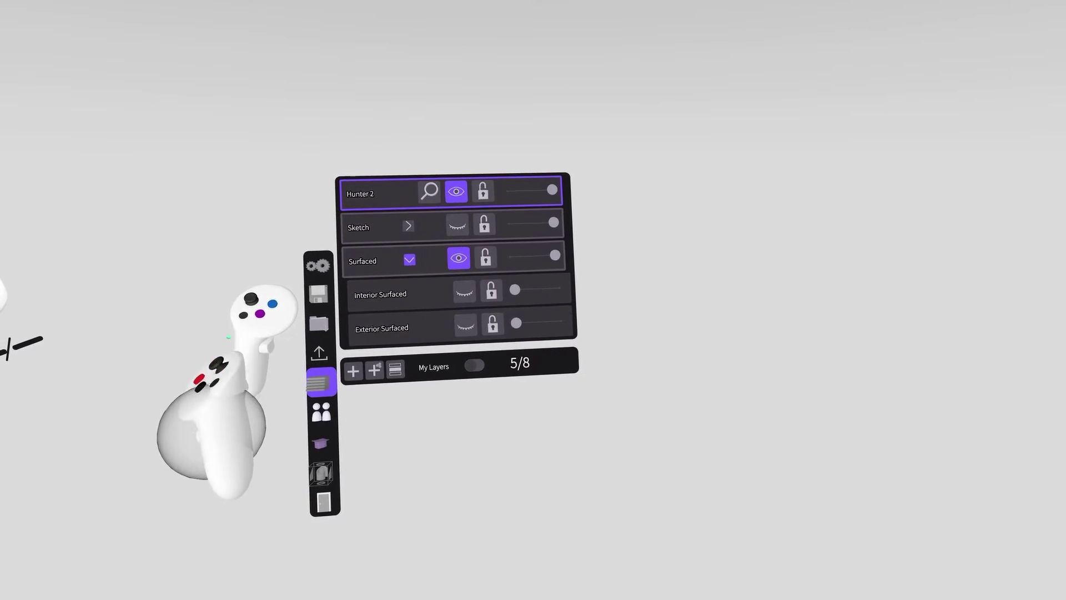
# Step: Make the Interior Surfaced and Exterior Surfaced layers visible
pyautogui.click(465, 292)
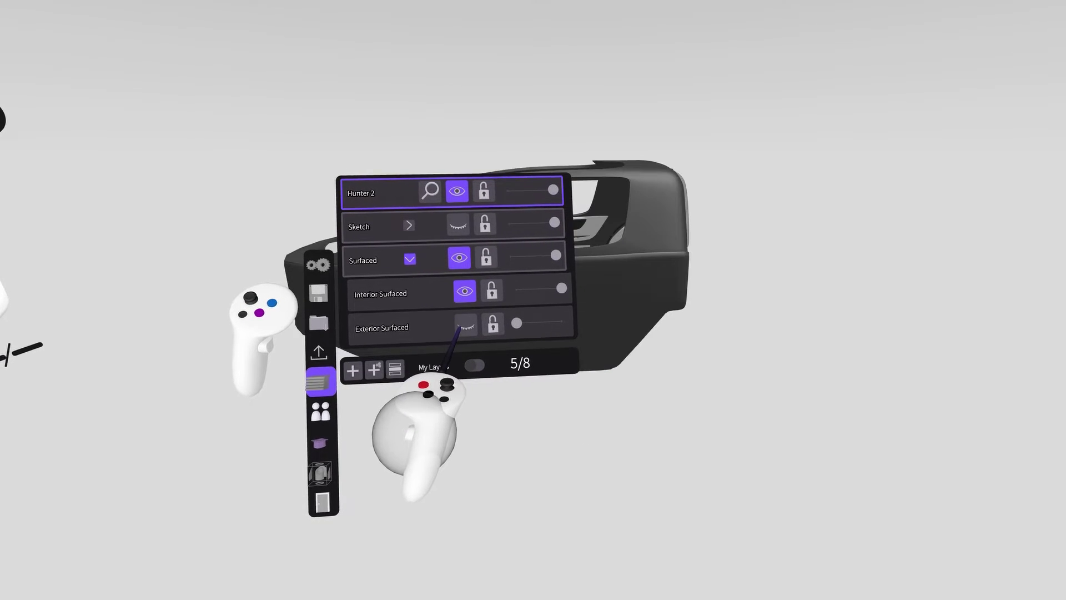
pyautogui.click(466, 325)
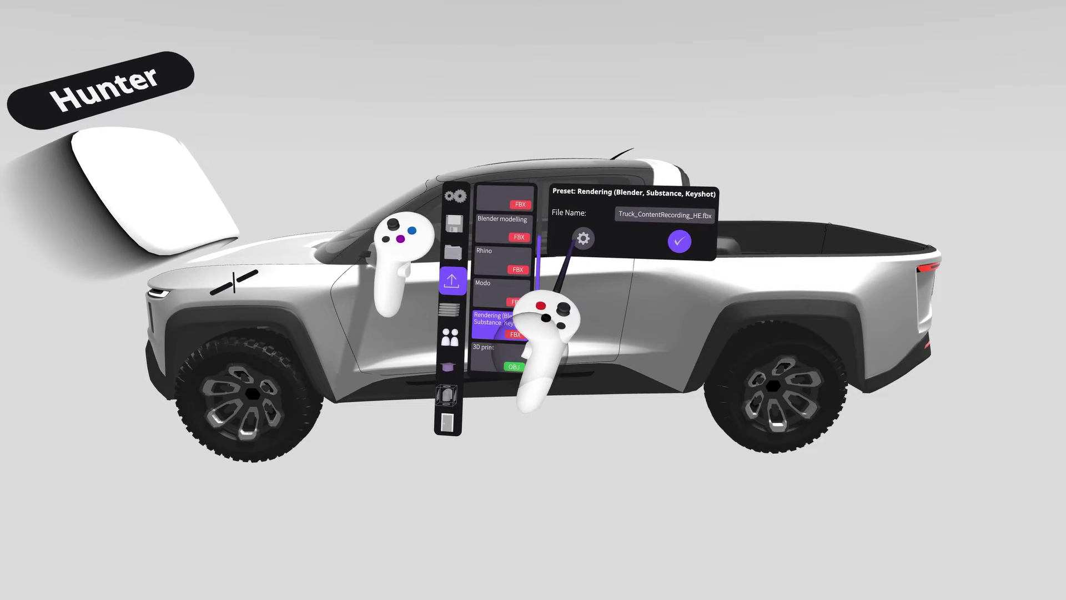
# Step: Open the export settings of the Rendering (Blender, Substance, Keyshot) FBX preset
pyautogui.click(582, 238)
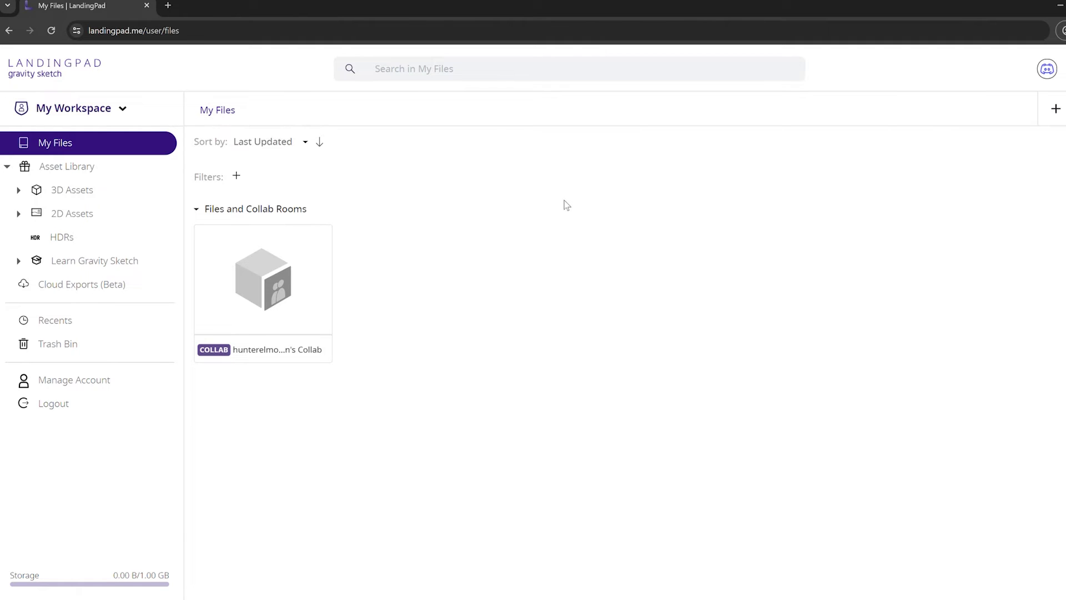
# Step: Switch to LandingPad in the browser and open the truck file from Asset Library, 3D Assets, Community Creations
pyautogui.click(7, 167)
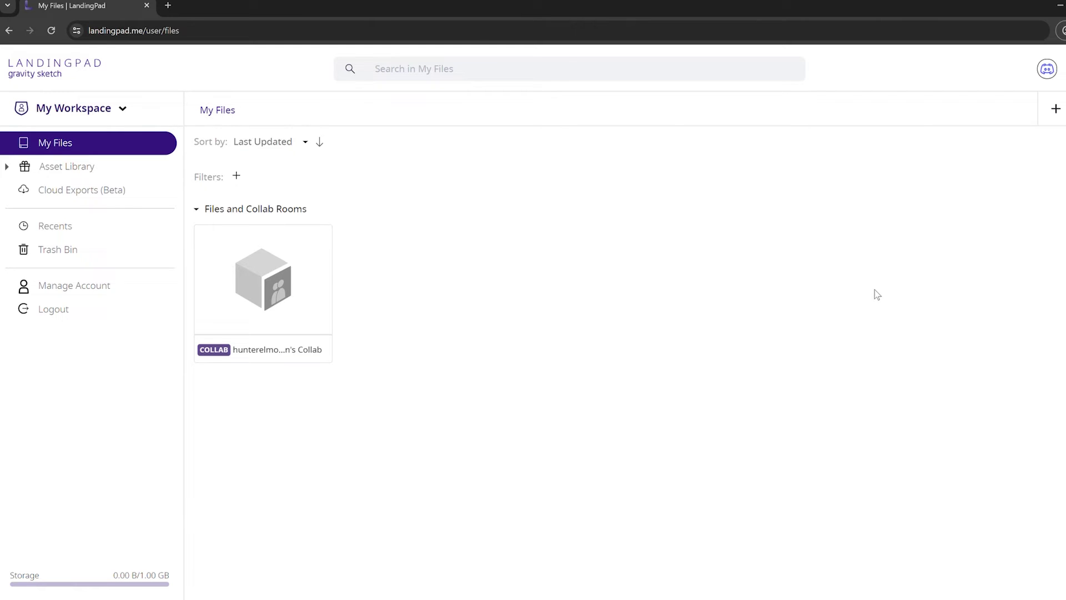
pyautogui.click(7, 167)
pyautogui.click(70, 190)
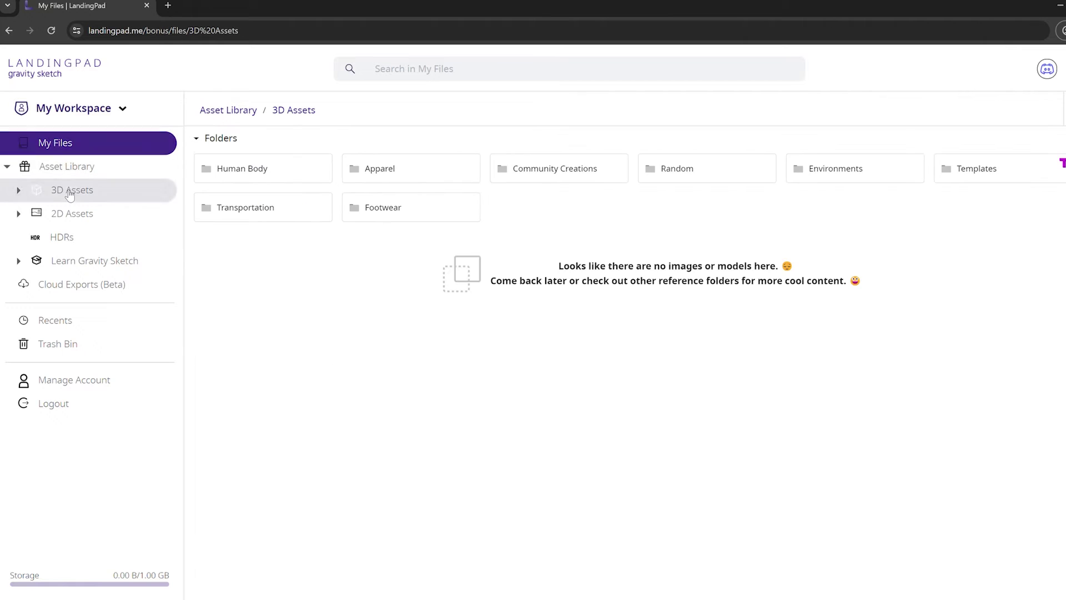
pyautogui.click(523, 178)
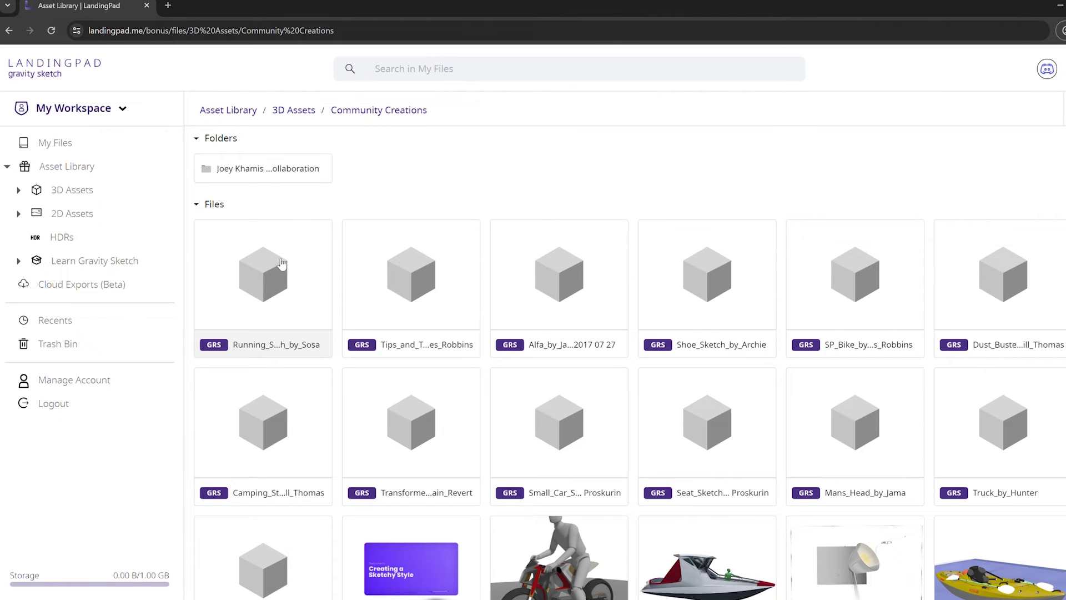
pyautogui.click(1005, 456)
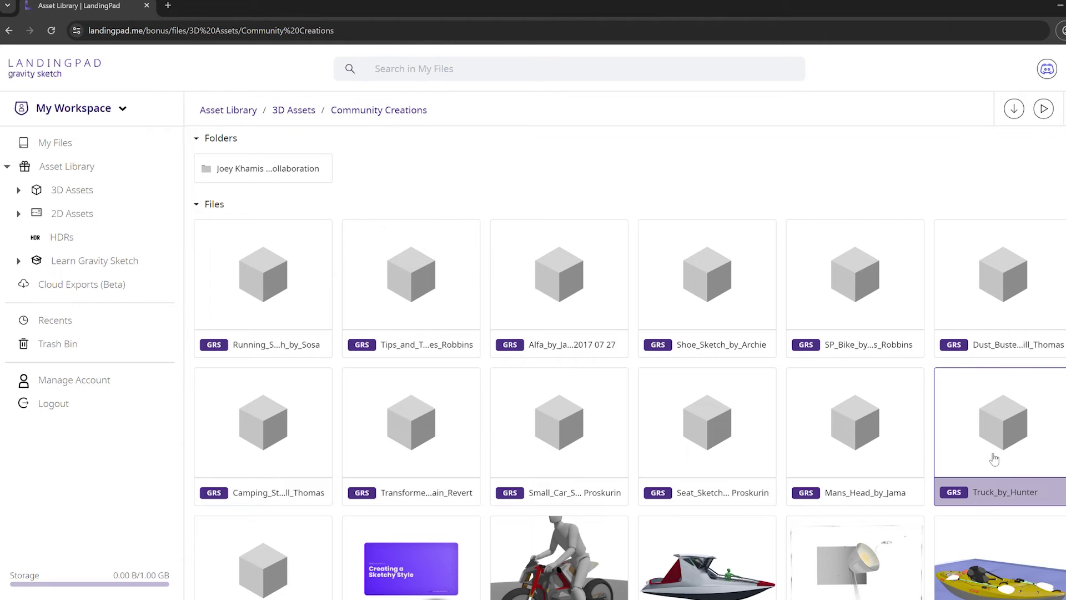
pyautogui.doubleClick(1002, 451)
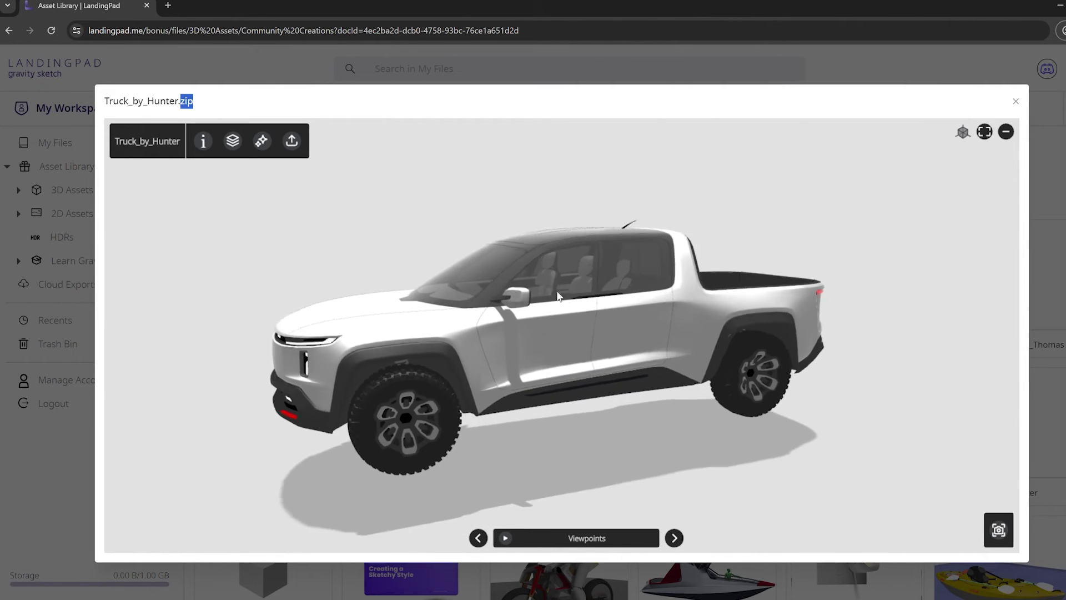
# Step: Export the truck as an FBX with the Rendering (Blender, Substance, Keyshot) preset, in cm with the Y axis up
pyautogui.moveTo(566, 401); pyautogui.dragTo(1014, 377)
pyautogui.moveTo(824, 366); pyautogui.dragTo(768, 368)
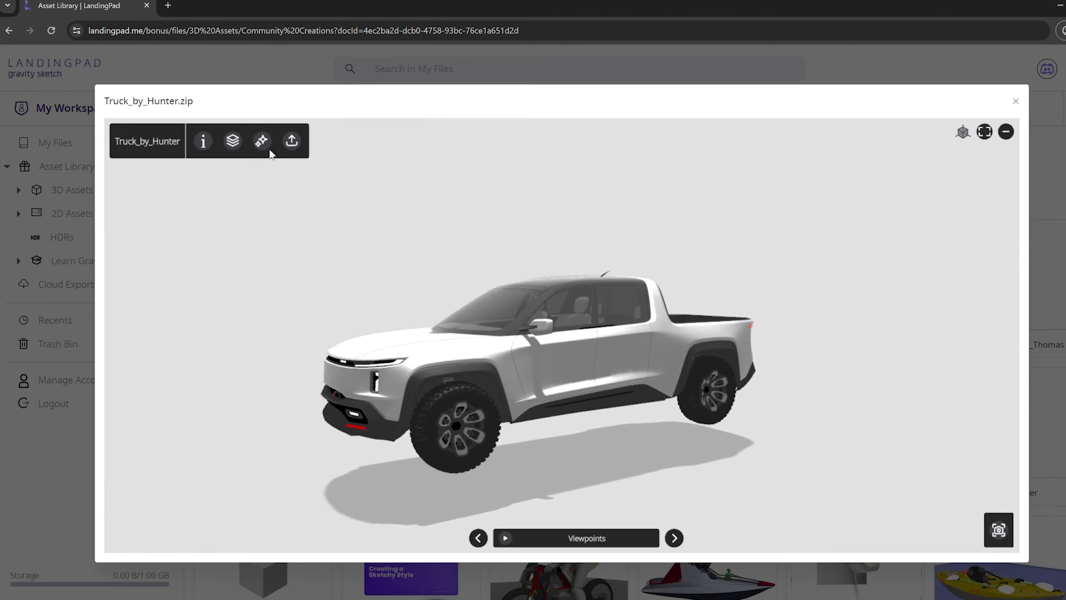
pyautogui.click(291, 141)
pyautogui.click(206, 230)
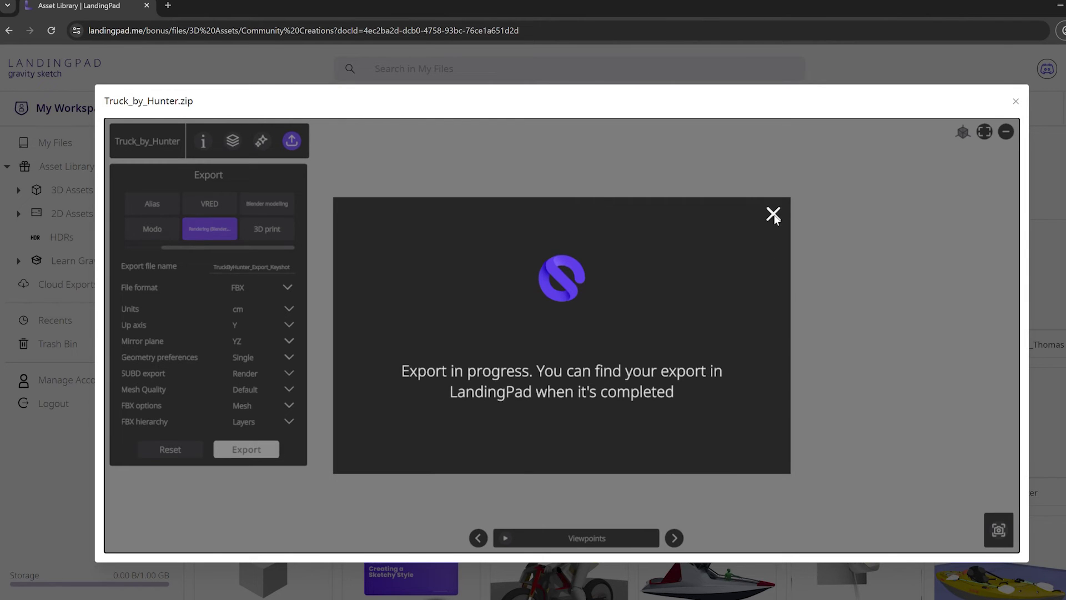
pyautogui.click(773, 214)
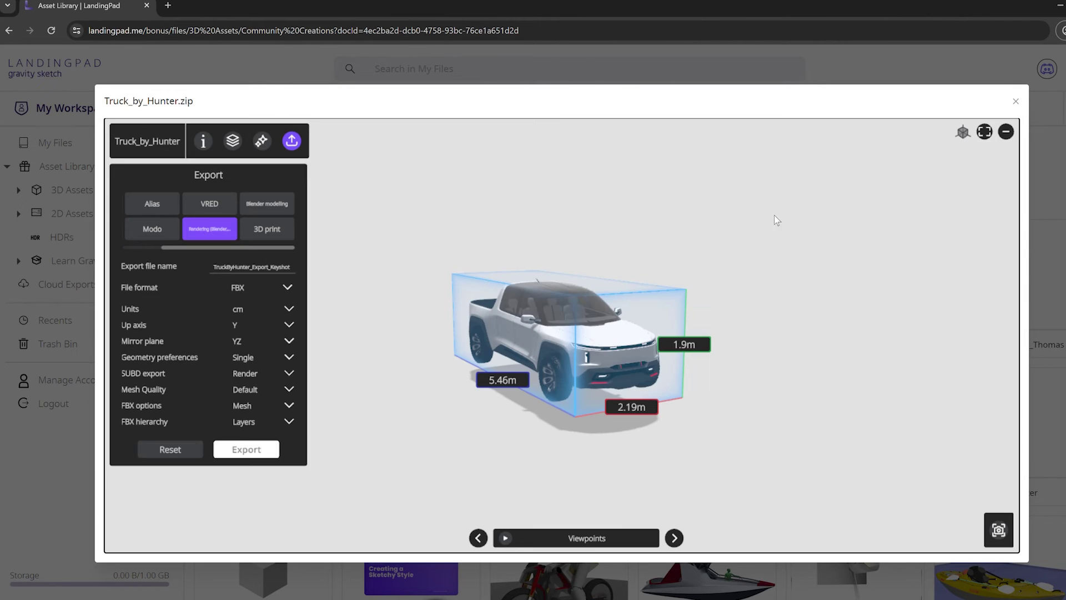
# Step: Close the truck preview and open the Cloud Exports (Beta) section
pyautogui.click(1018, 103)
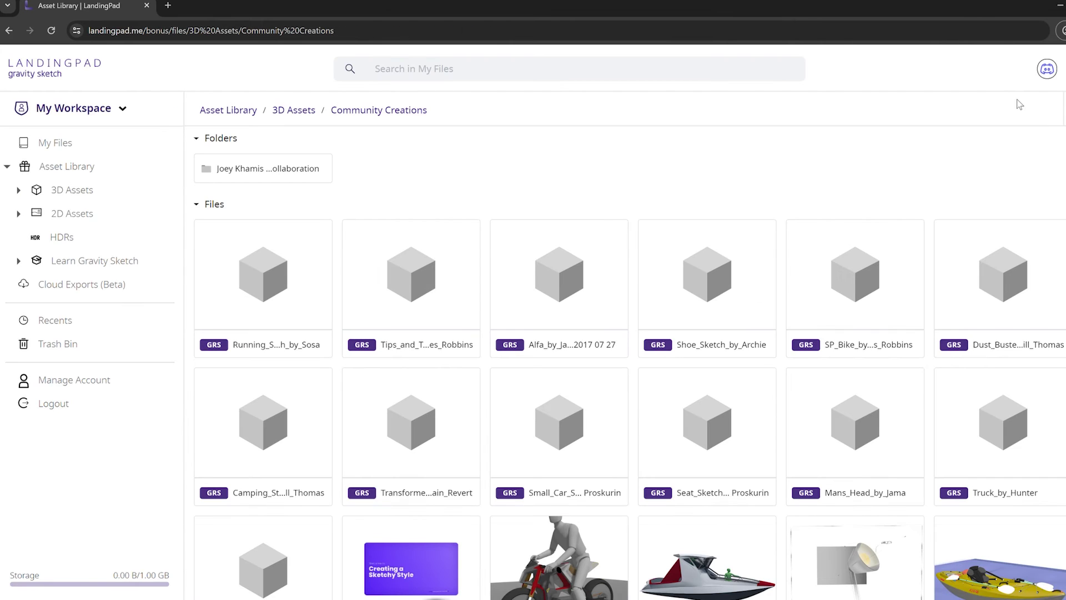
pyautogui.click(119, 287)
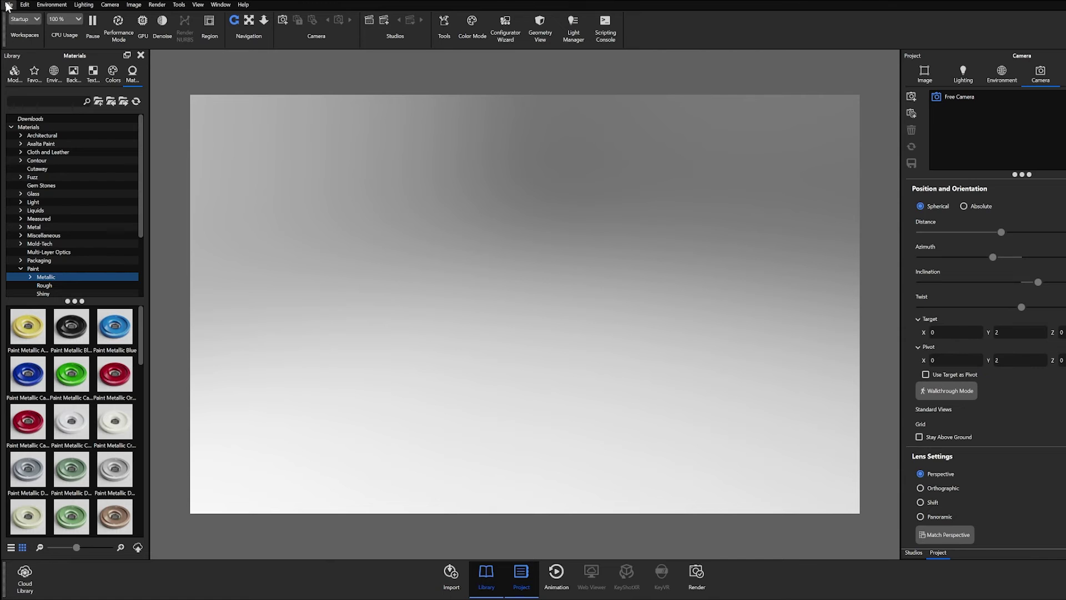
# Step: Switch to KeyShot and import the truck FBX from Downloads with centered geometry, snapped to ground and Y as up orientation
pyautogui.click(8, 5)
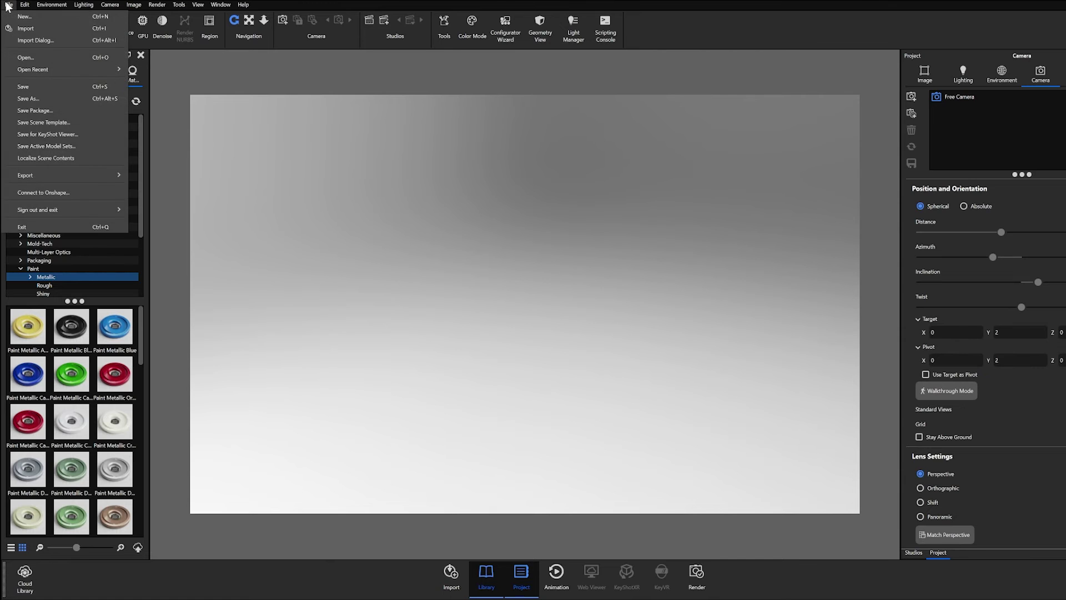
pyautogui.click(29, 29)
pyautogui.click(166, 93)
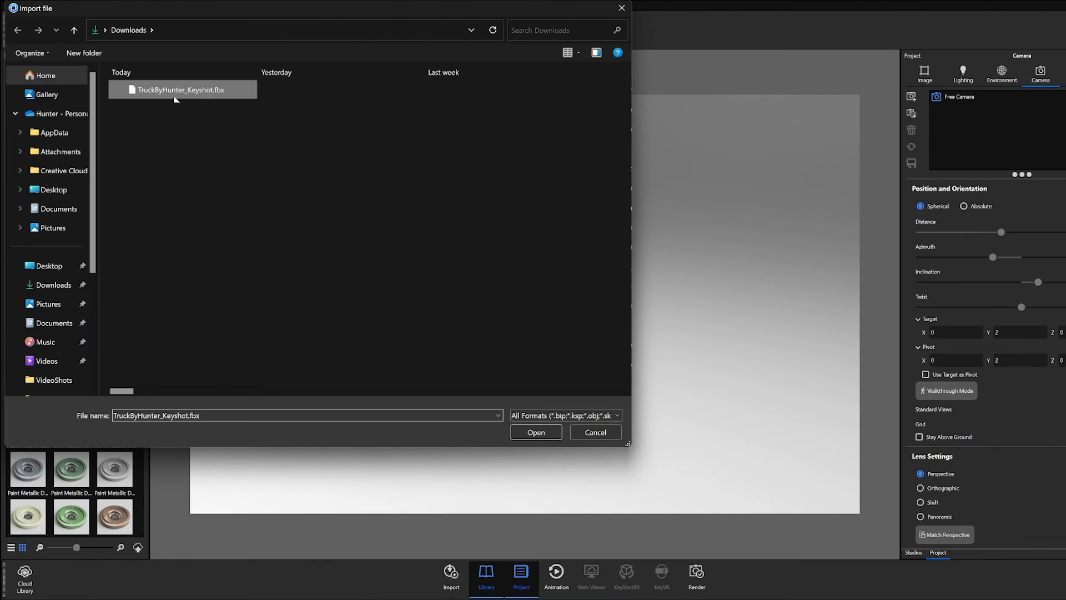
pyautogui.click(536, 432)
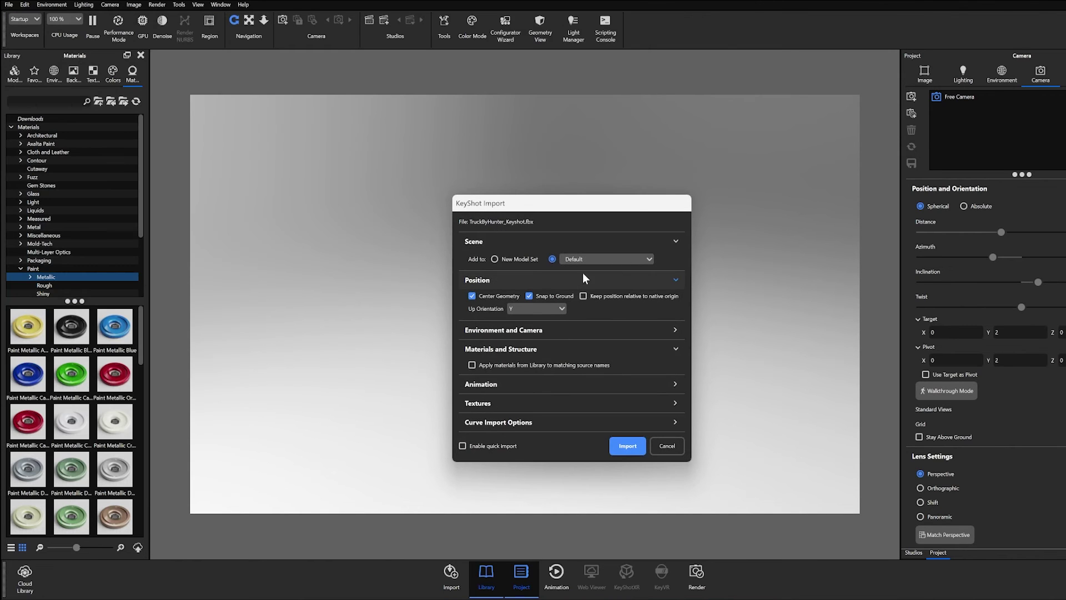
pyautogui.click(628, 445)
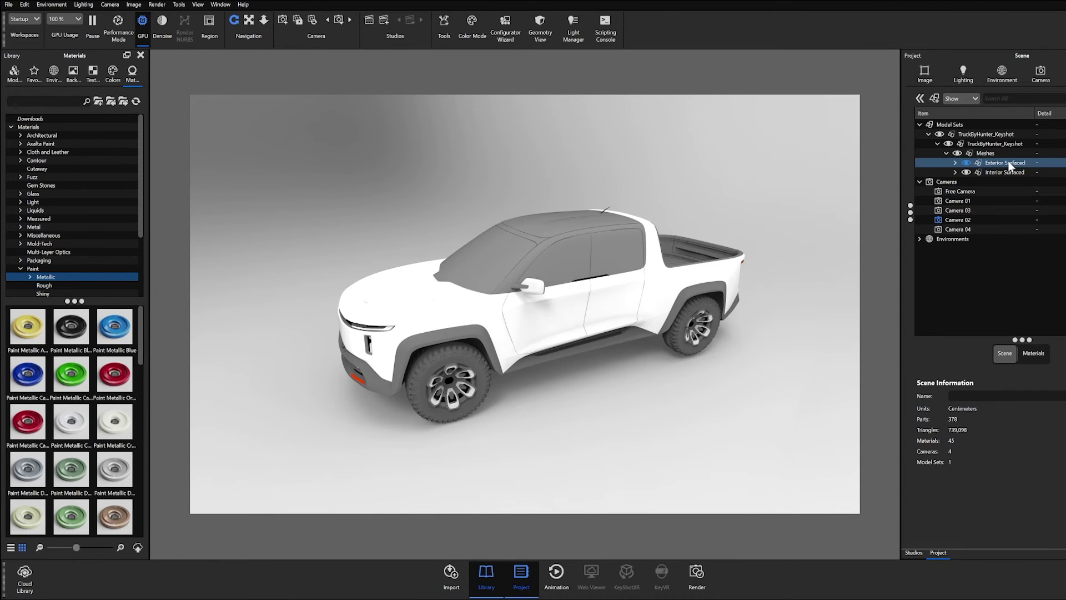
# Step: Apply a silver-grey metallic paint to the truck's body and a black metallic paint to its upper cabin
pyautogui.click(1009, 169)
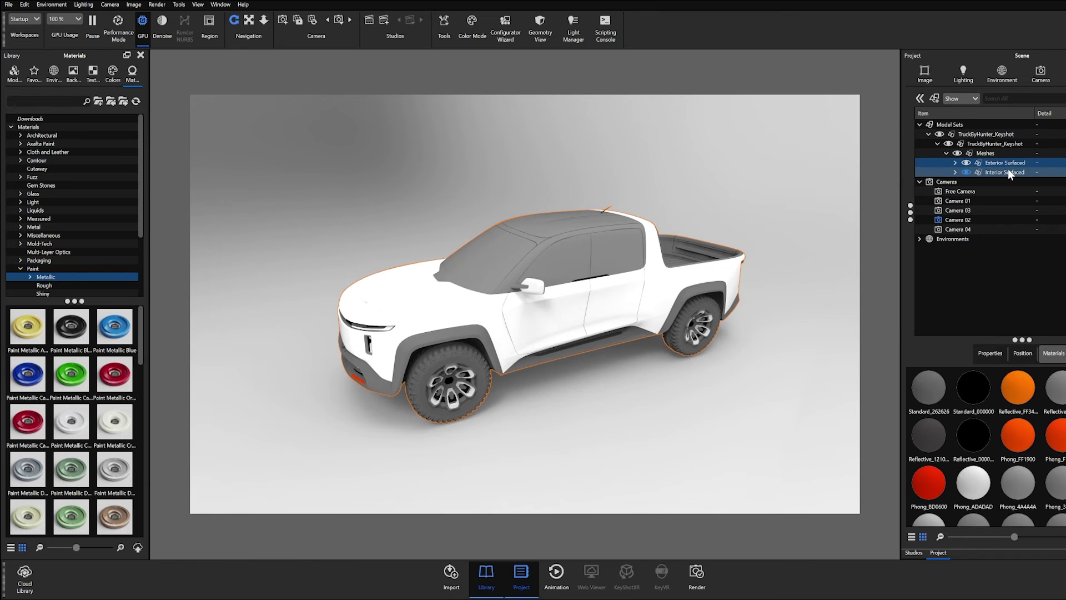
pyautogui.click(1009, 164)
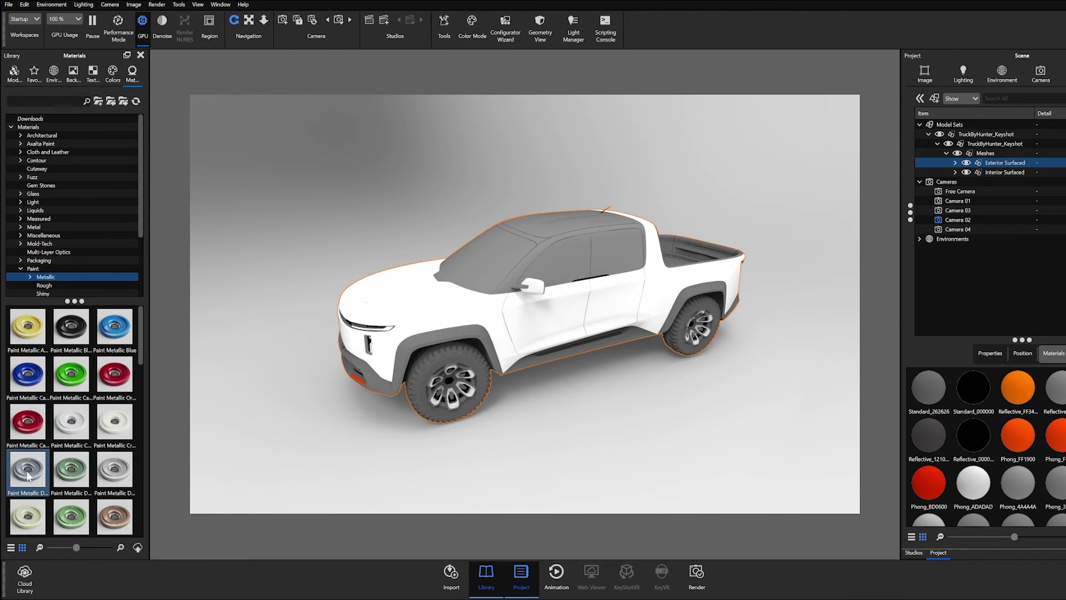
pyautogui.moveTo(114, 469)
pyautogui.mouseDown()
pyautogui.moveTo(233, 399)
pyautogui.moveTo(395, 347)
pyautogui.moveTo(377, 295)
pyautogui.mouseUp()
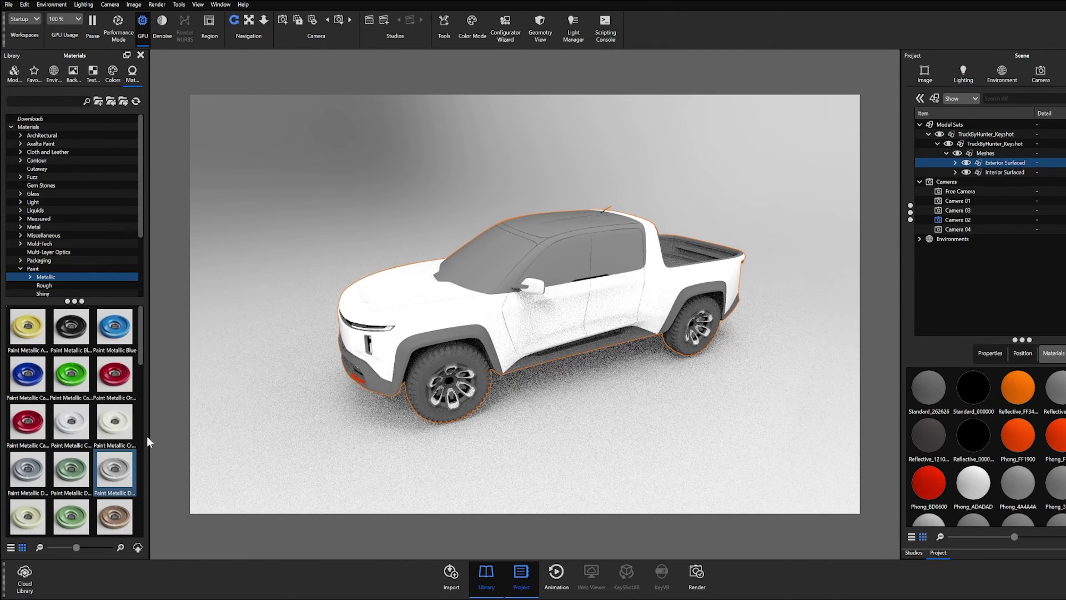
pyautogui.moveTo(71, 326)
pyautogui.mouseDown()
pyautogui.moveTo(254, 319)
pyautogui.moveTo(558, 238)
pyautogui.mouseUp()
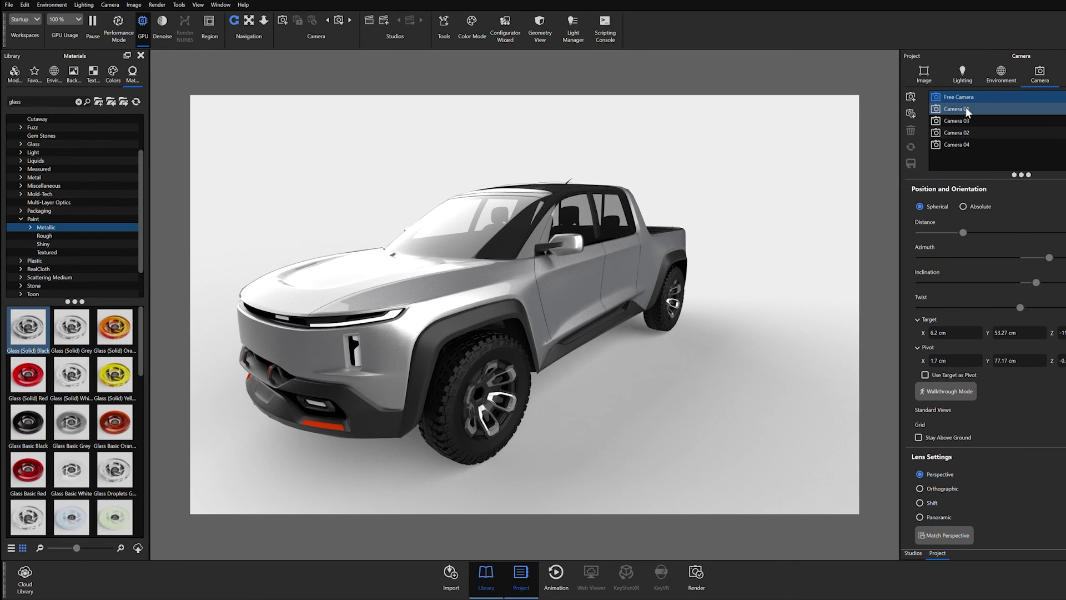
# Step: View the truck through Camera 01, Camera 03, Camera 02 and Camera 04, and return to Camera 01
pyautogui.click(964, 108)
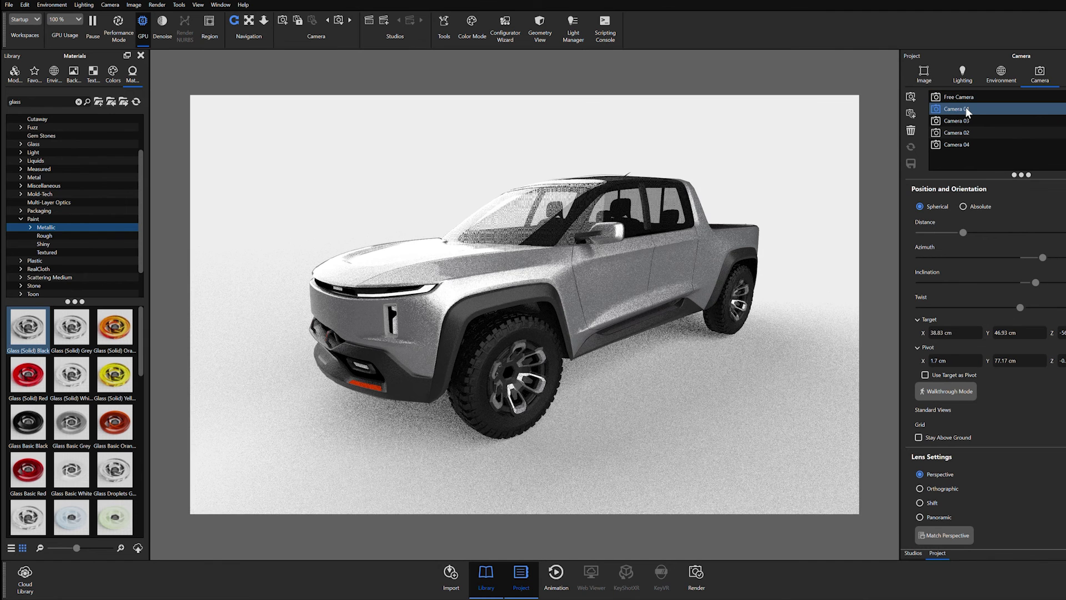
pyautogui.click(964, 118)
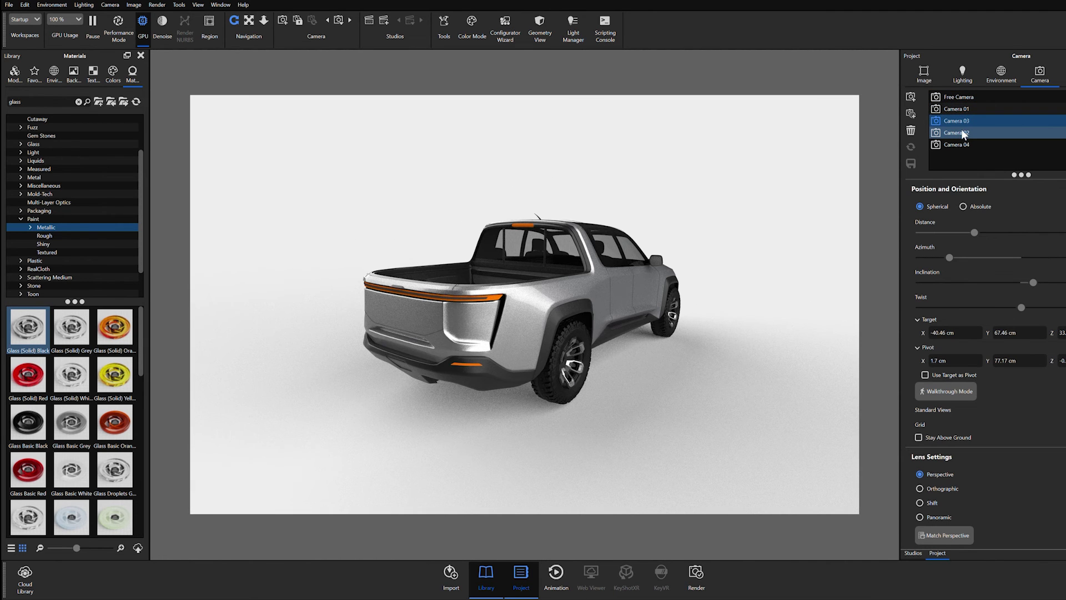
pyautogui.click(961, 132)
pyautogui.click(961, 142)
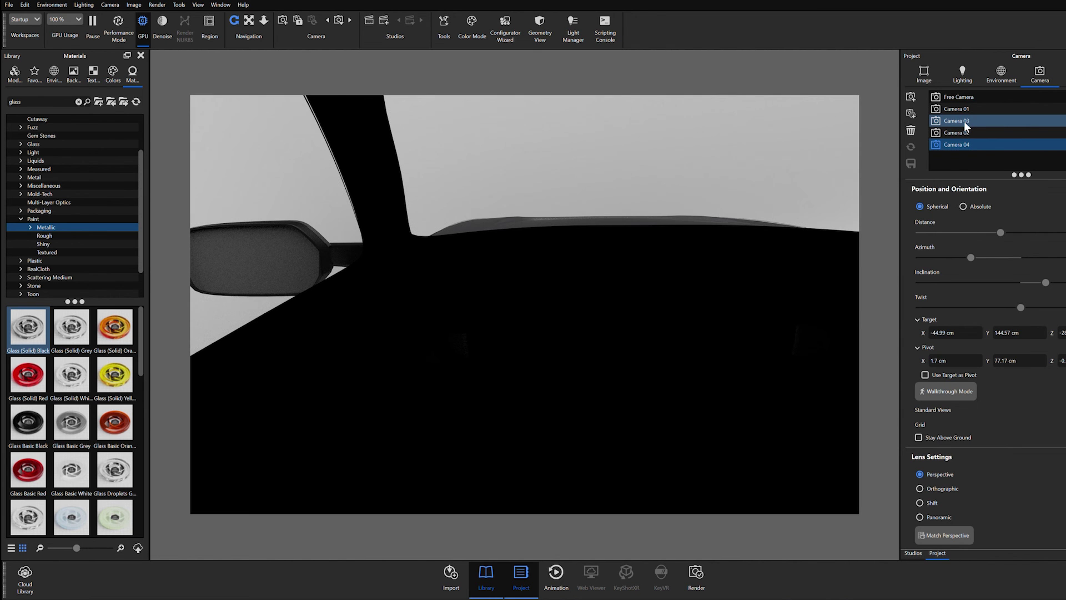
pyautogui.click(963, 121)
pyautogui.click(954, 110)
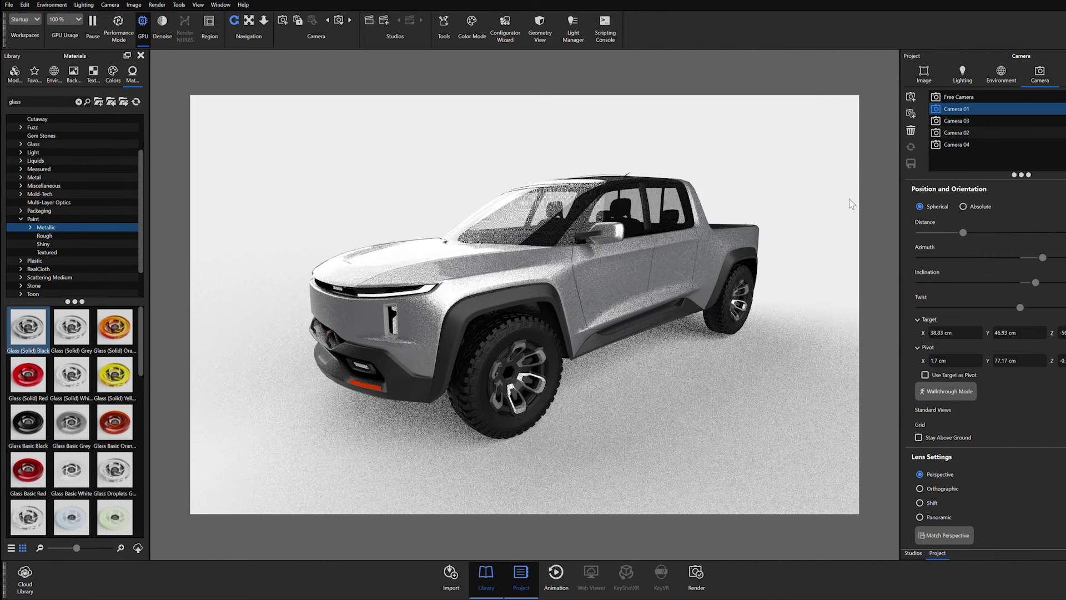